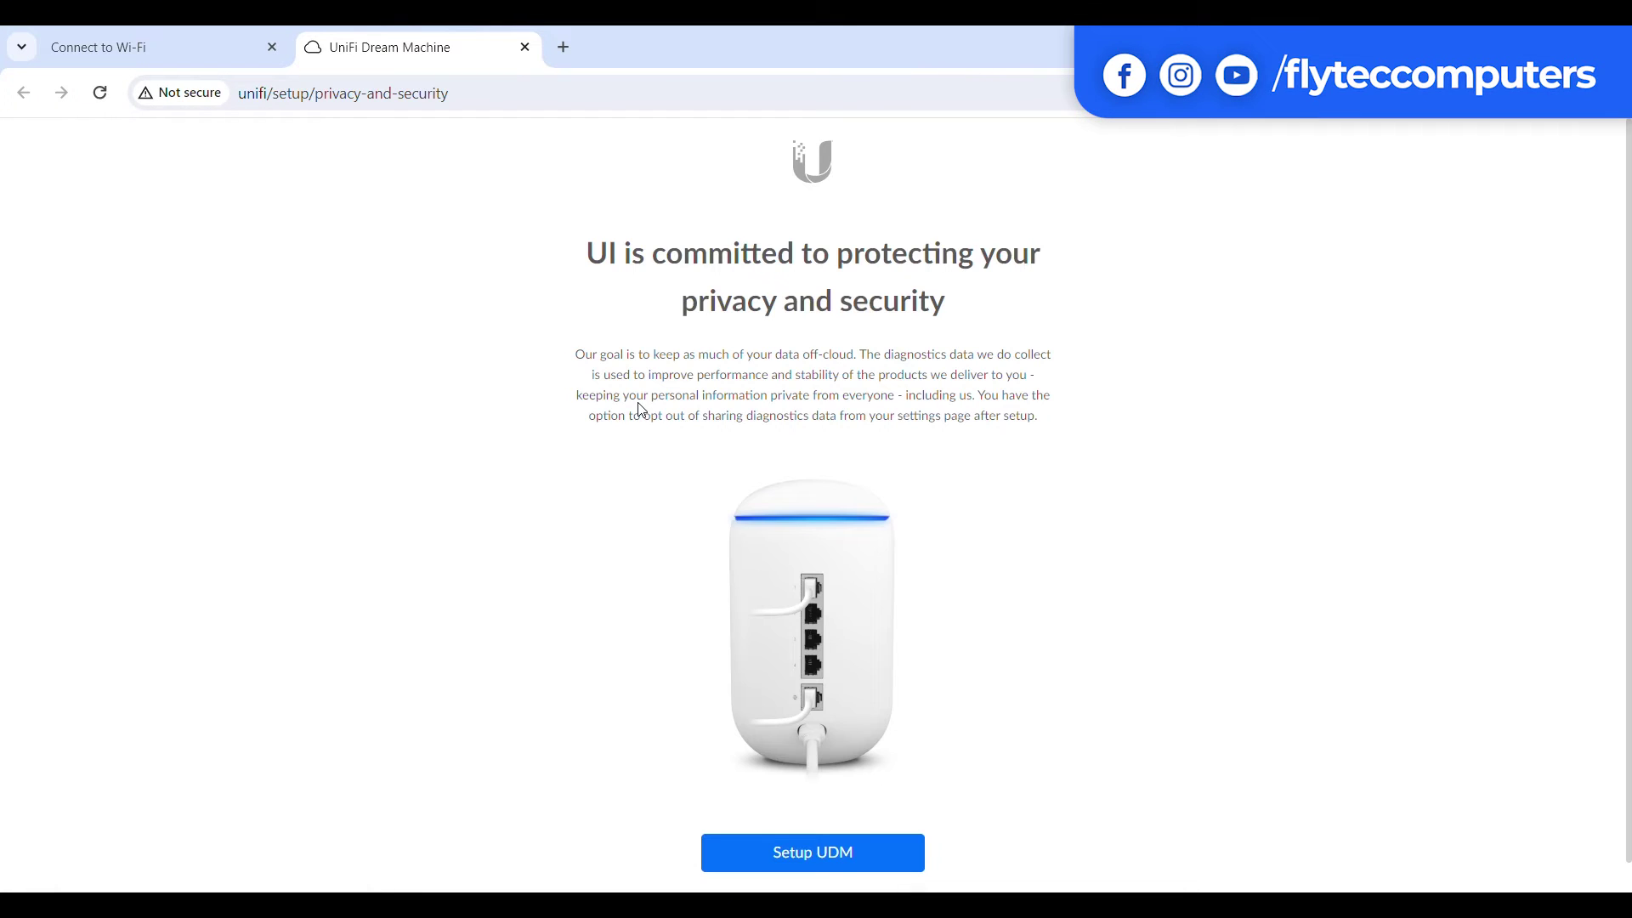
scroll(721, 439, down, 1)
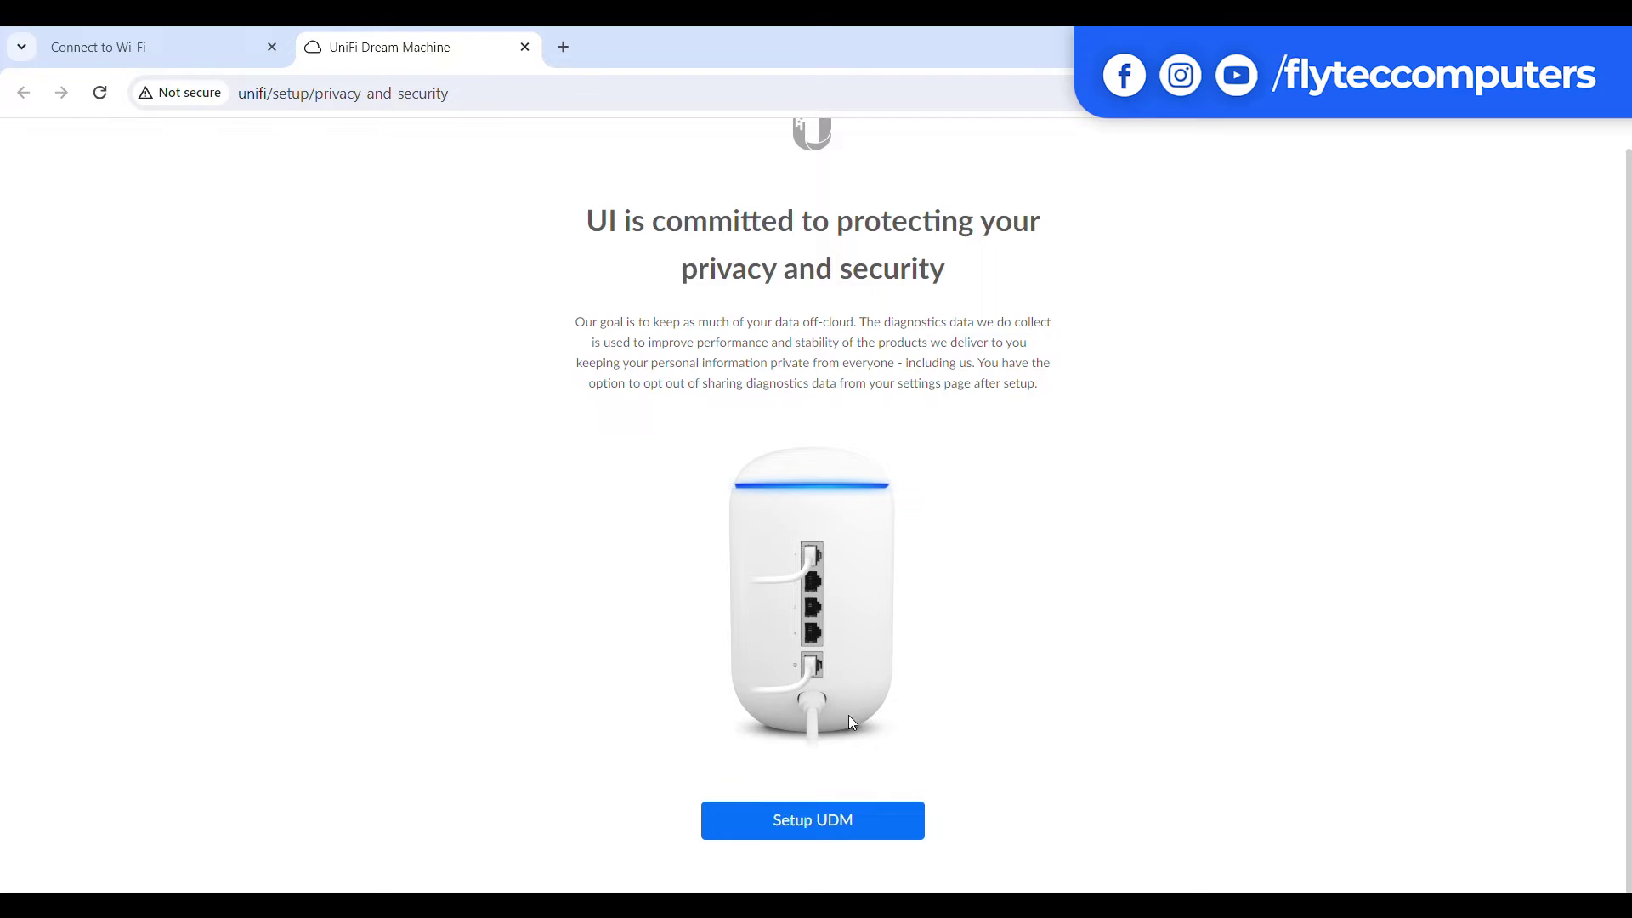
- Start the Dream Machine setup, rename the console to UDM Test, accept the terms, and submit the UI.com sign-in
click(818, 813)
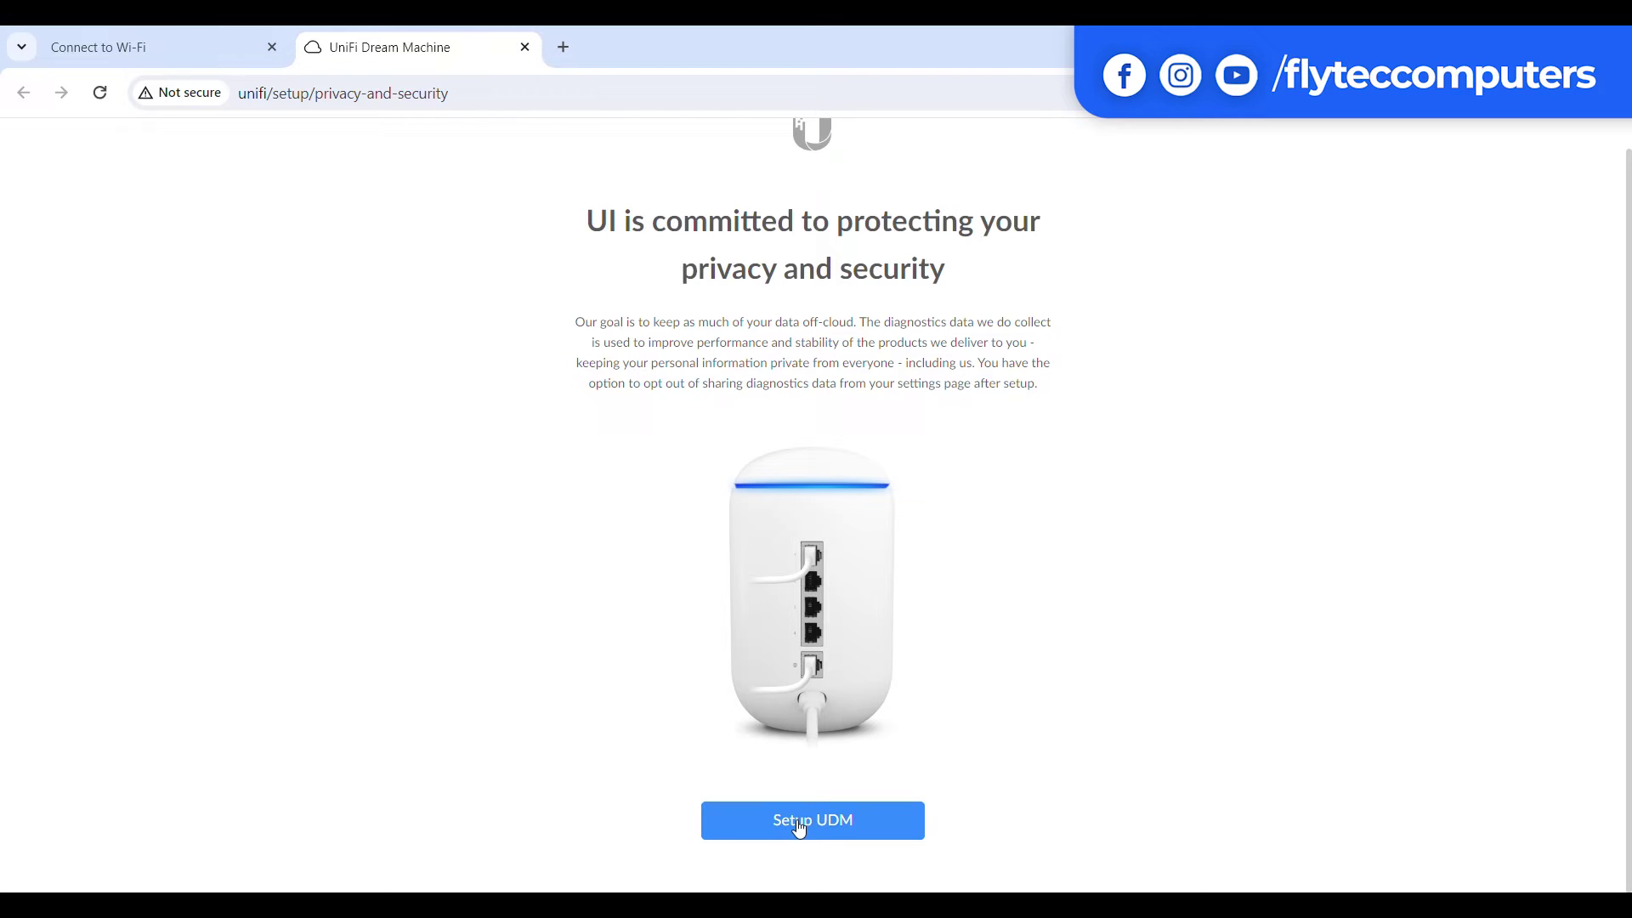
click(799, 828)
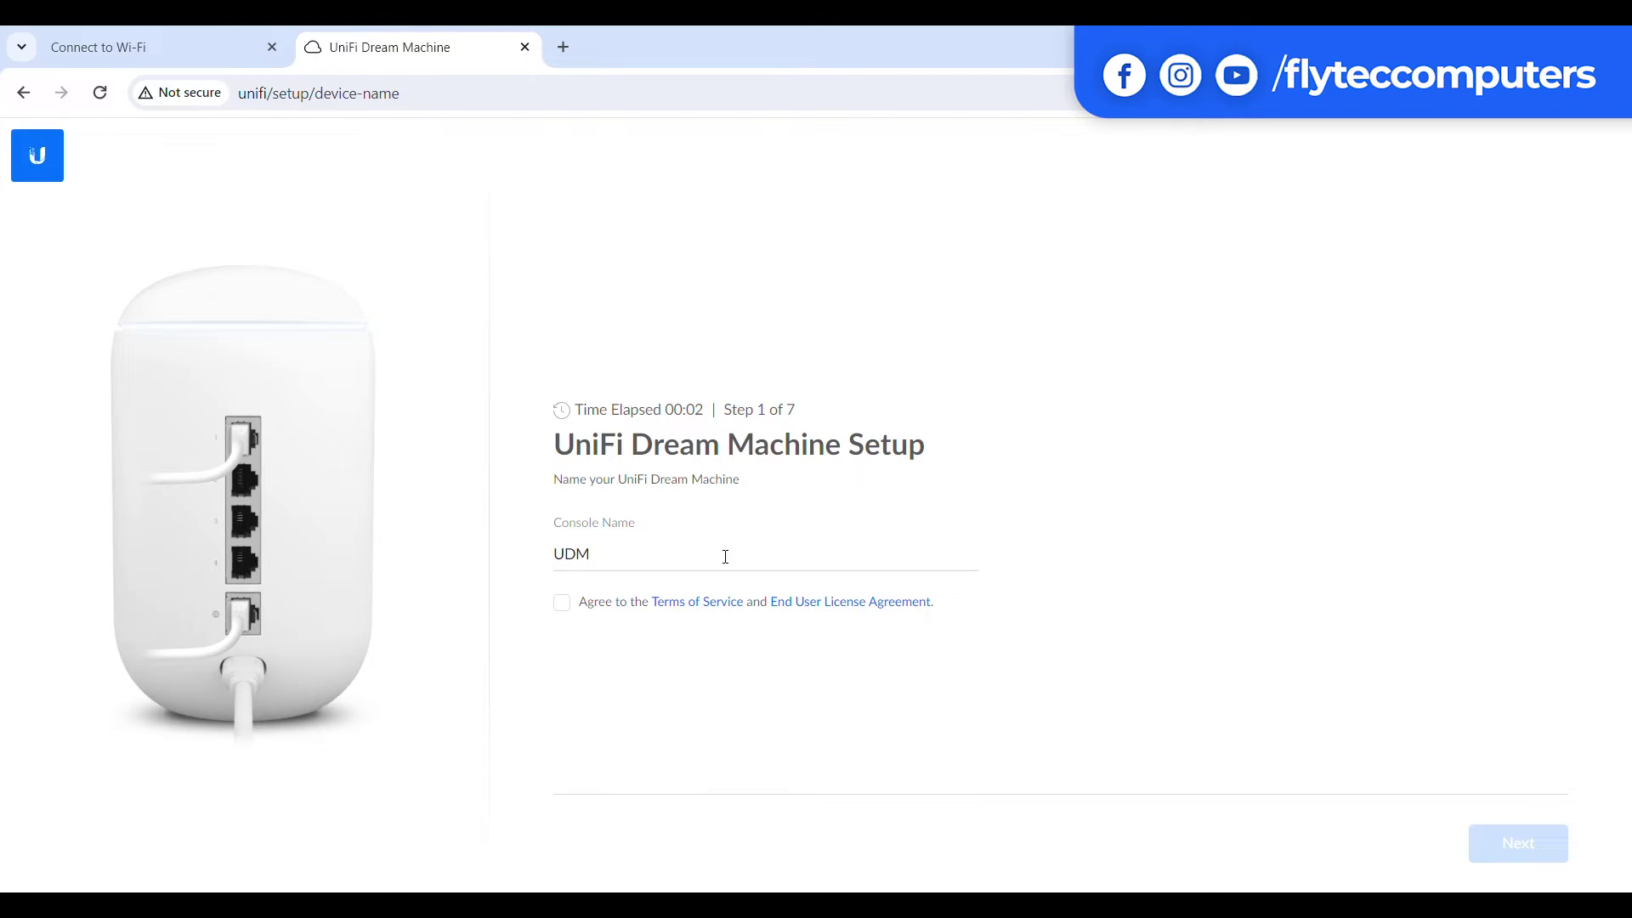
click(667, 556)
text(Test)
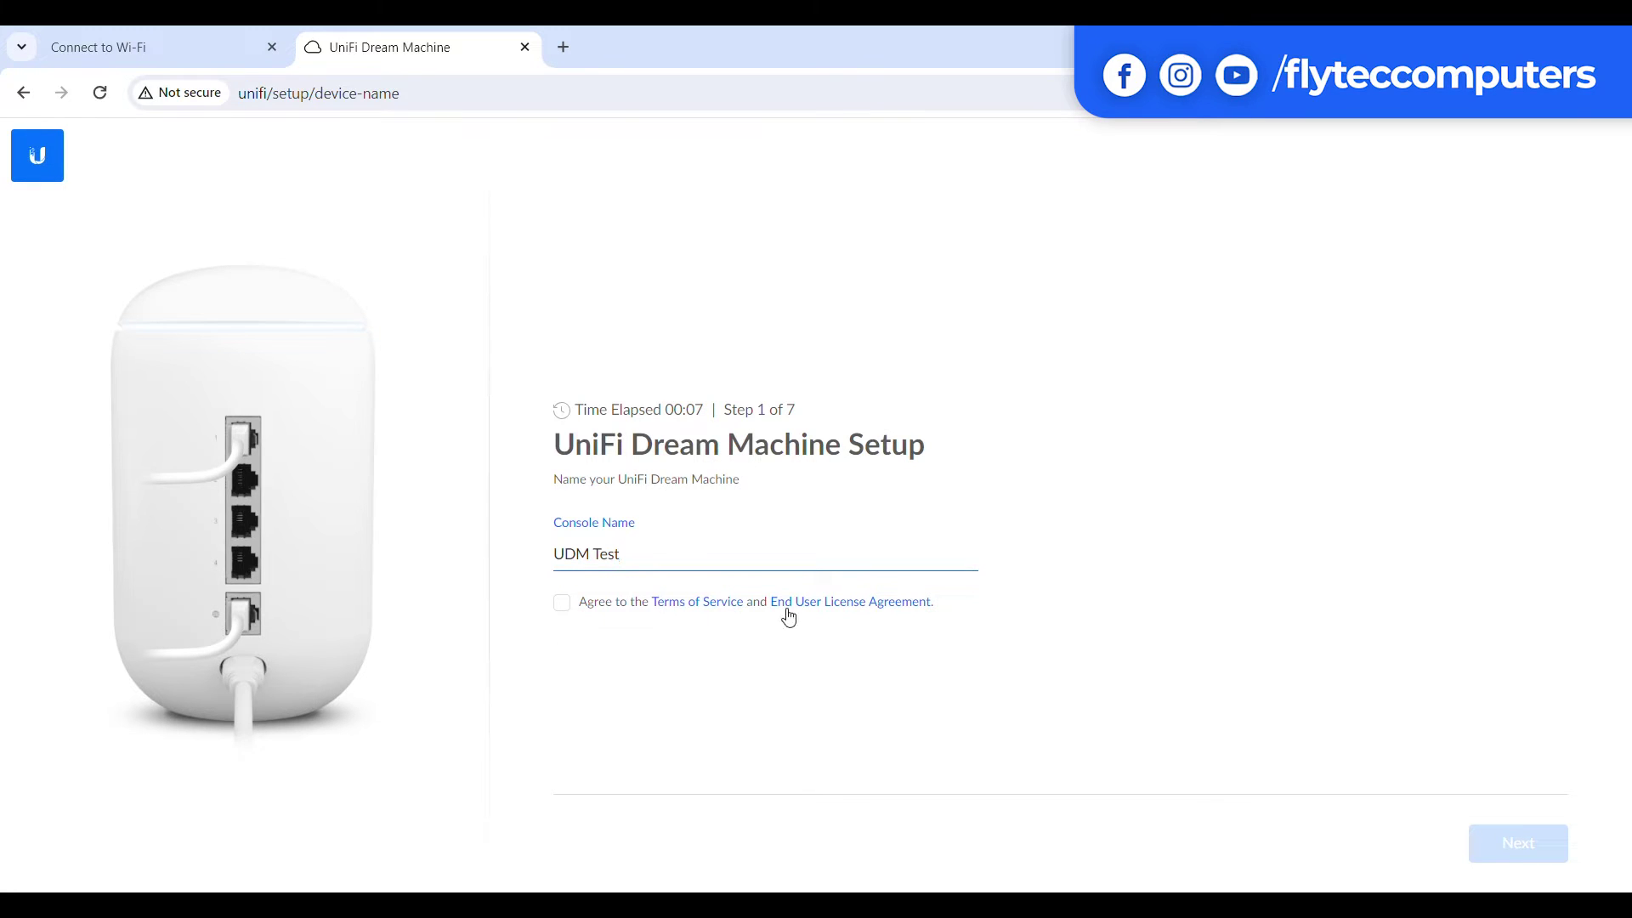
click(563, 603)
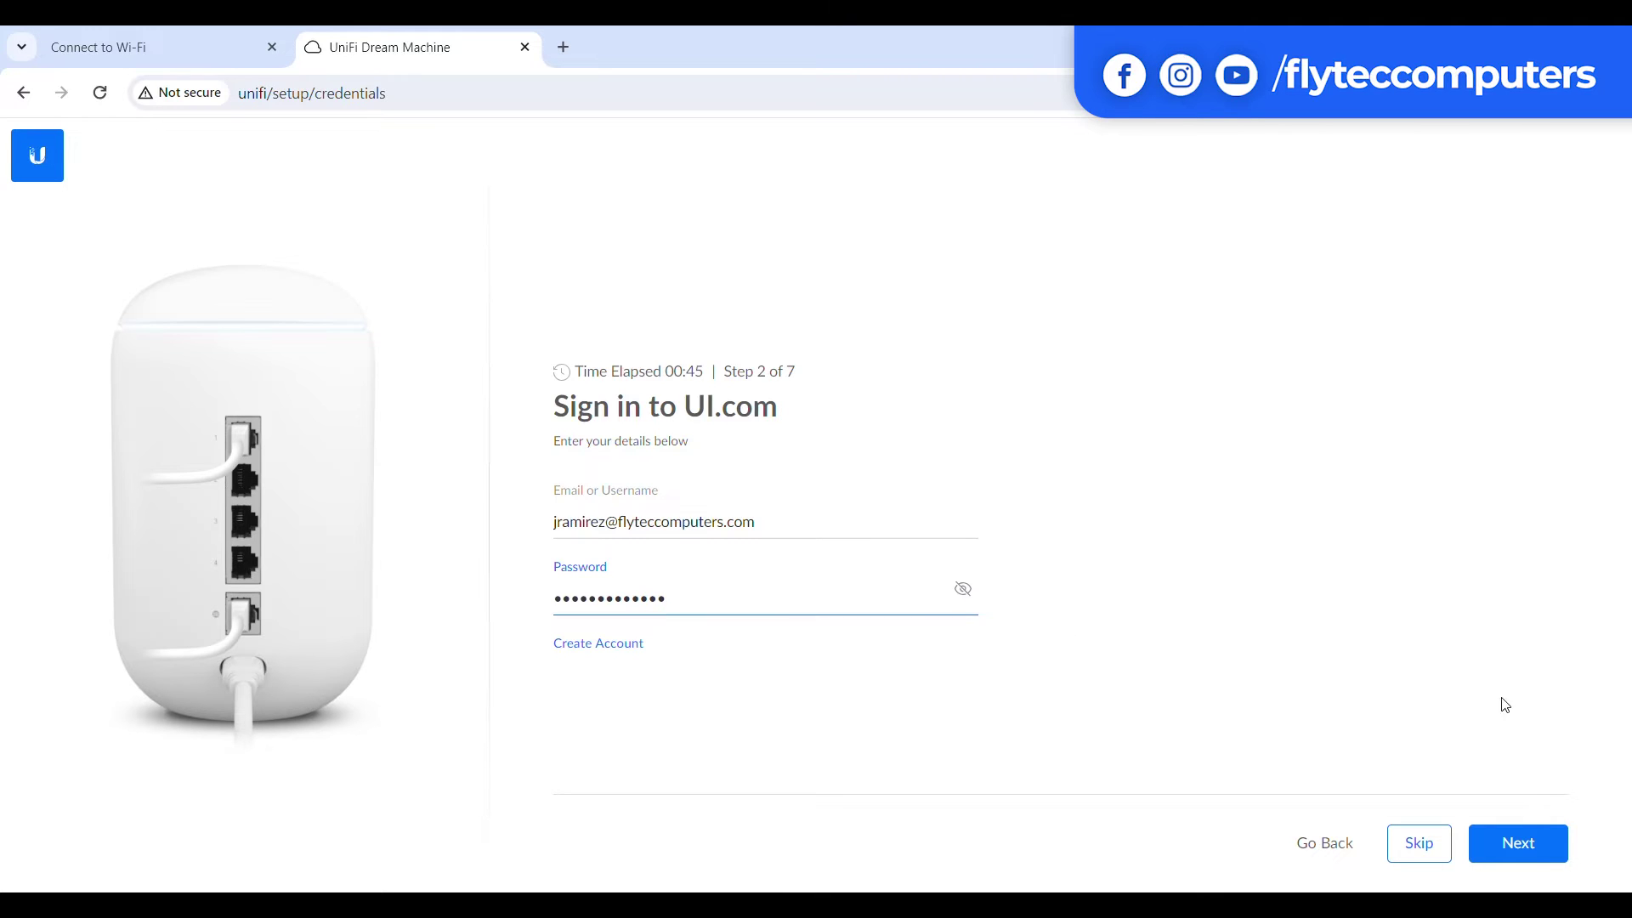
click(1512, 844)
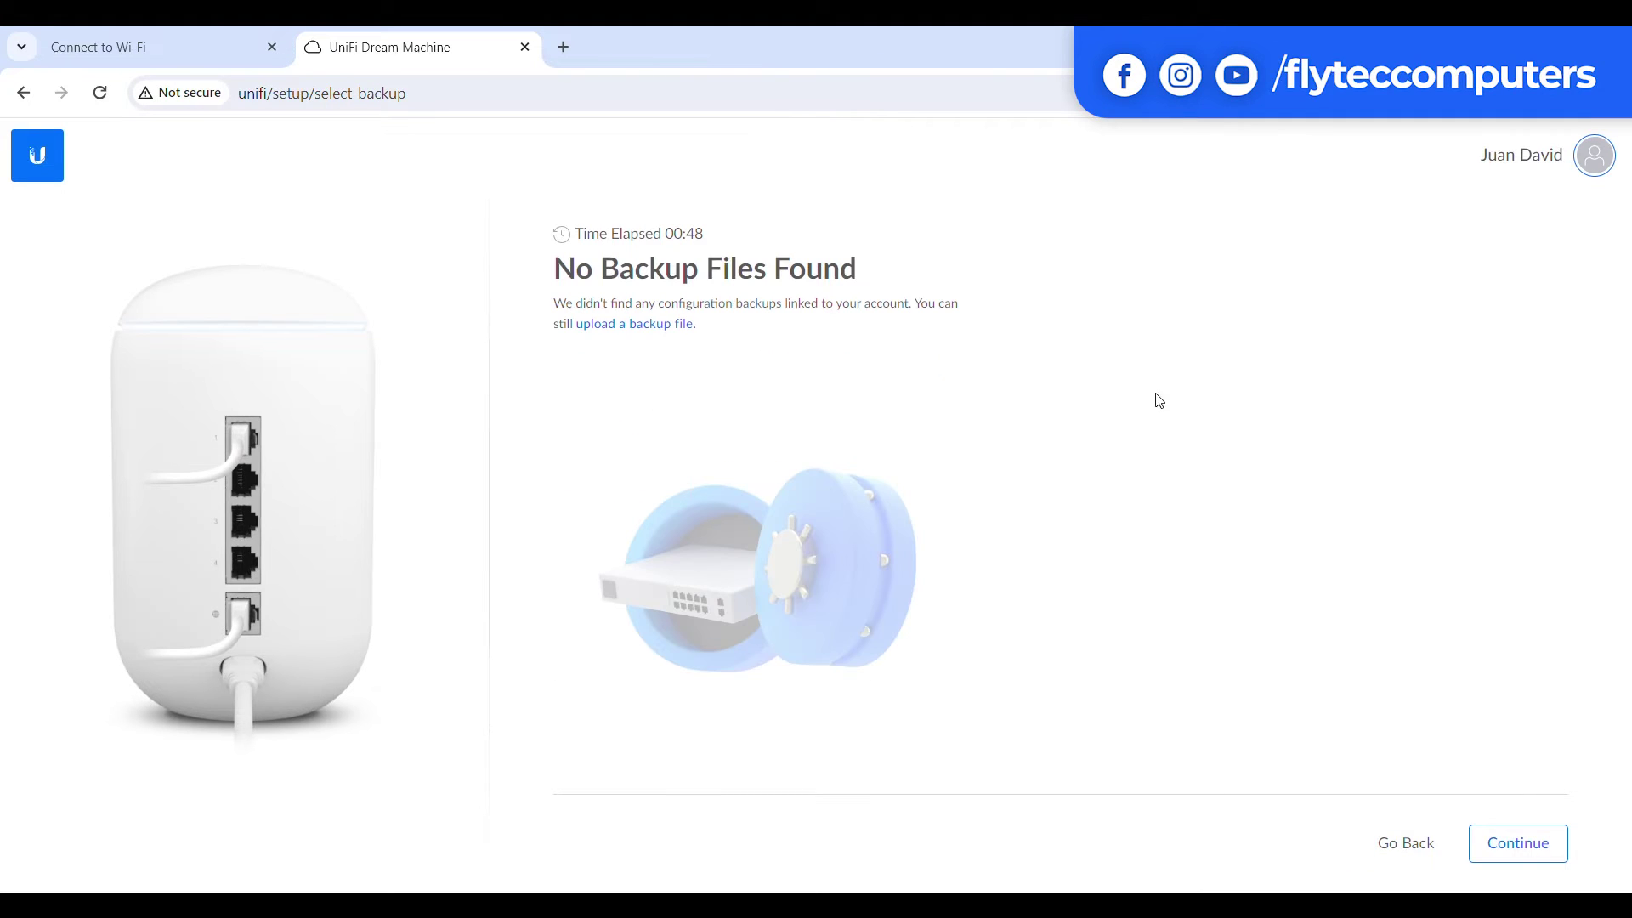
- Continue past the No Backup Files Found notice and keep the daily update schedule
click(1515, 843)
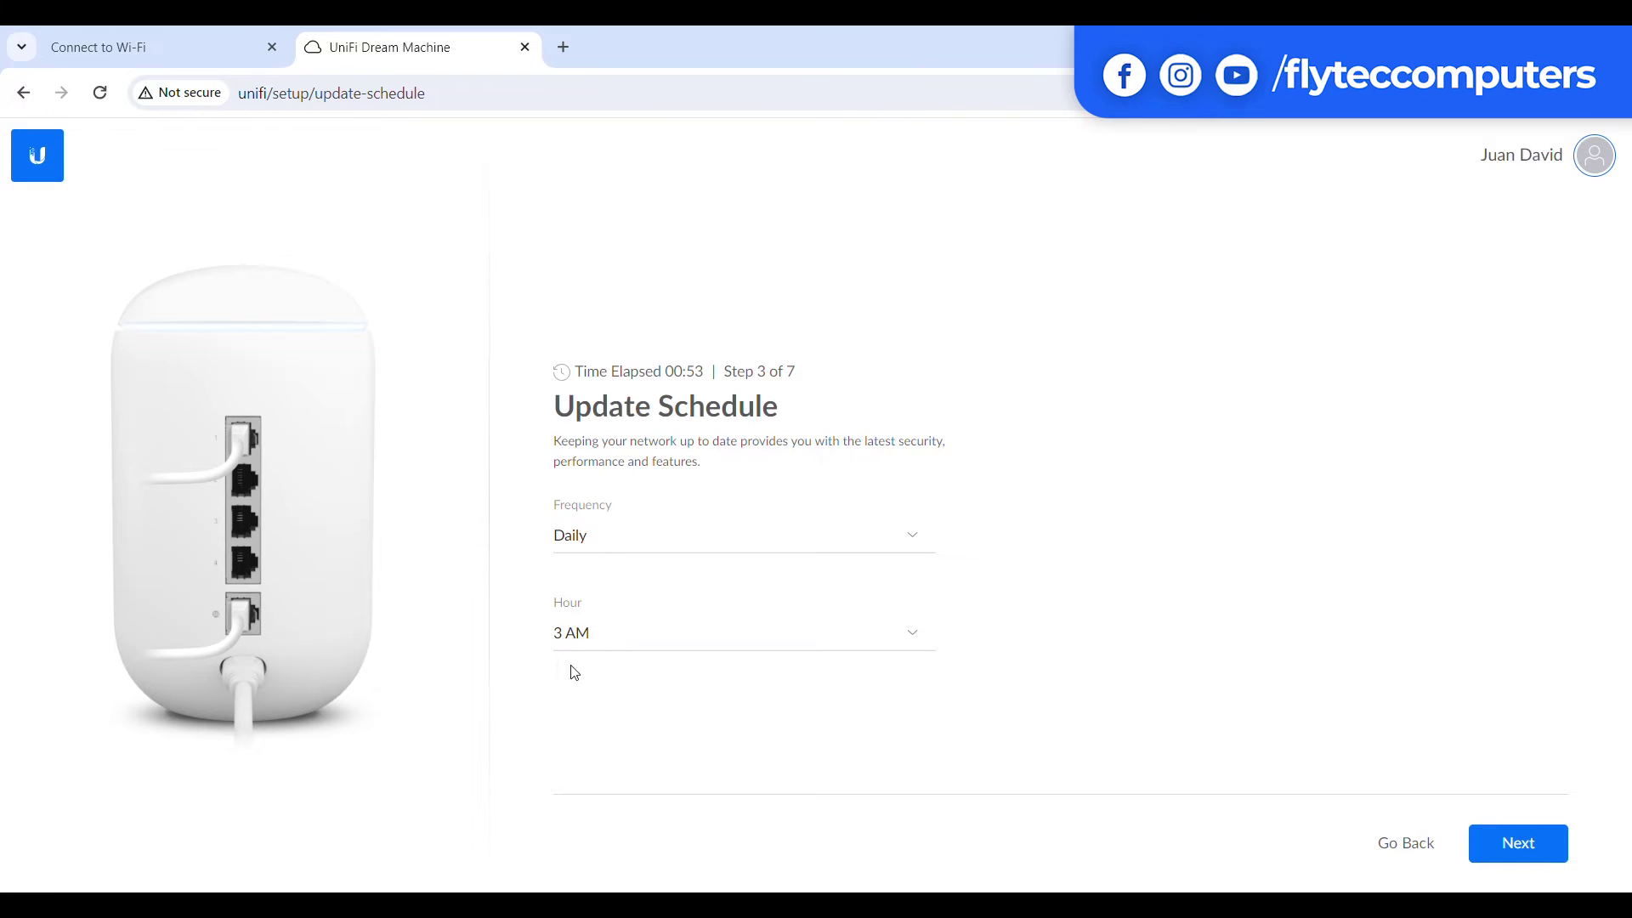
click(839, 548)
click(916, 758)
- Keep the 3 AM update hour, enable diagnostics sharing, and set download and upload speeds to 200 Mbps
click(775, 643)
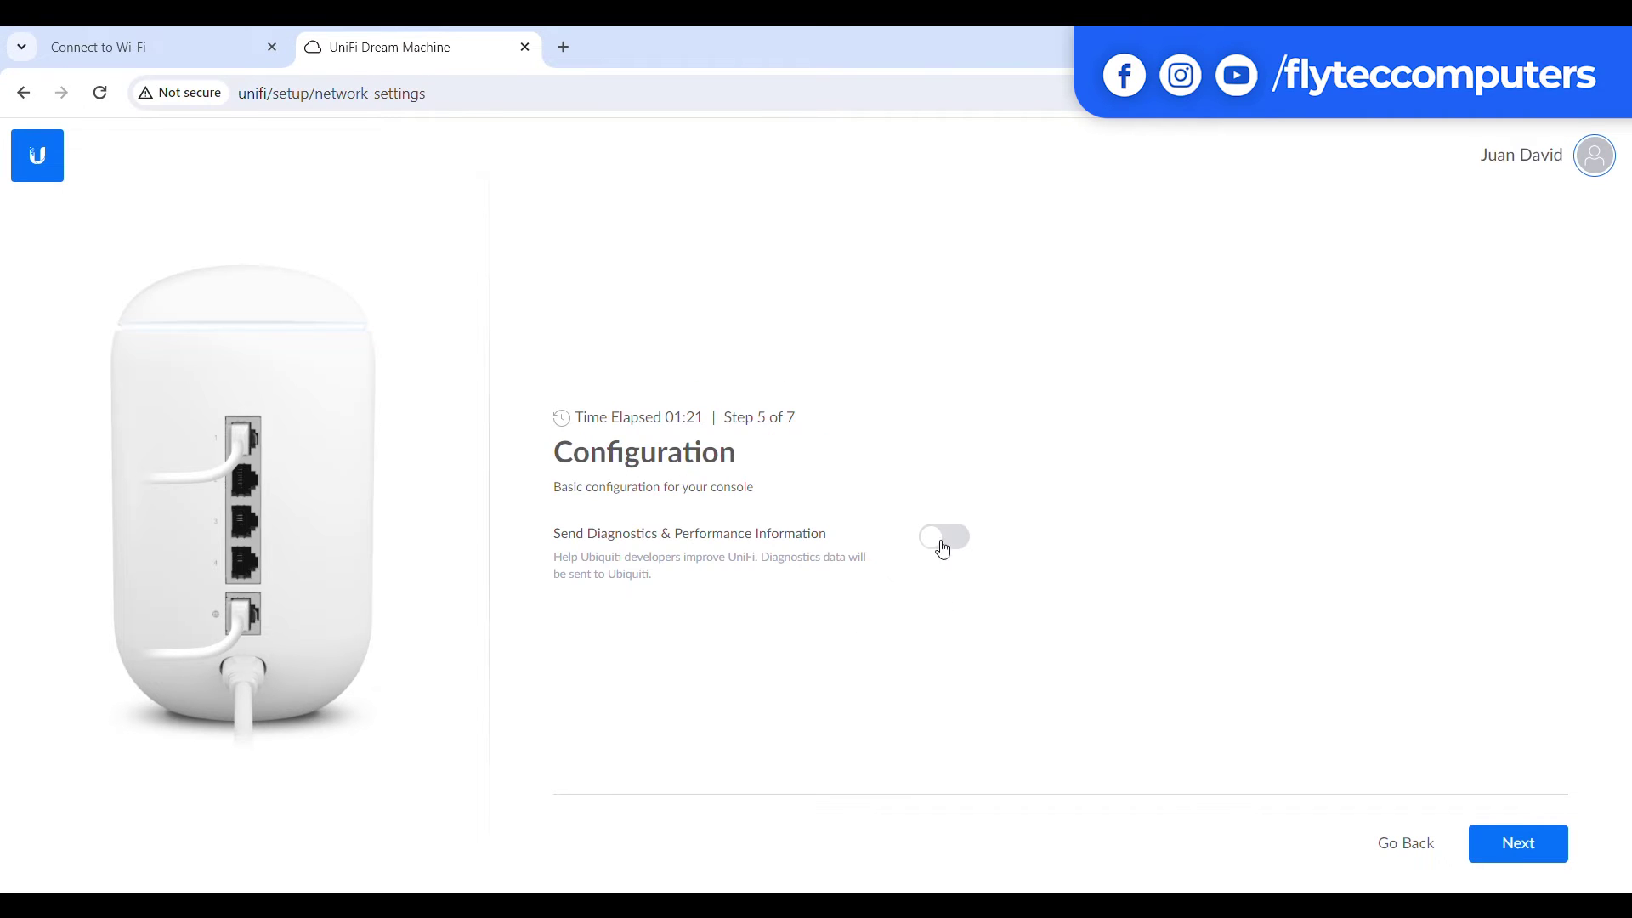
click(944, 540)
click(1517, 843)
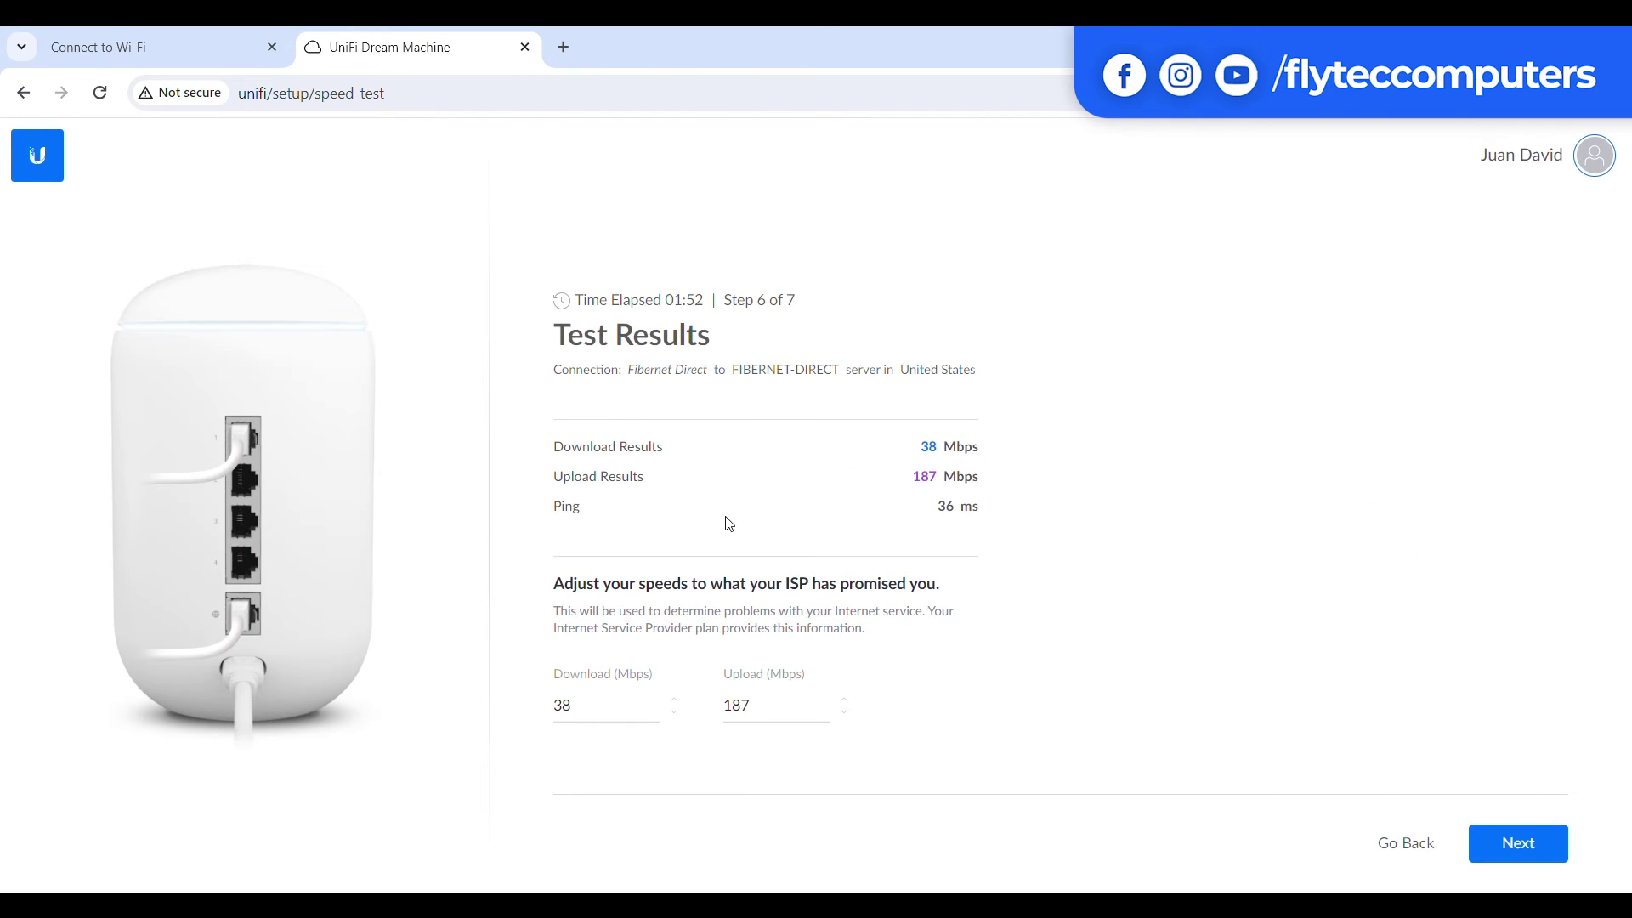
key(Tab)
key(Tab)
text(2)
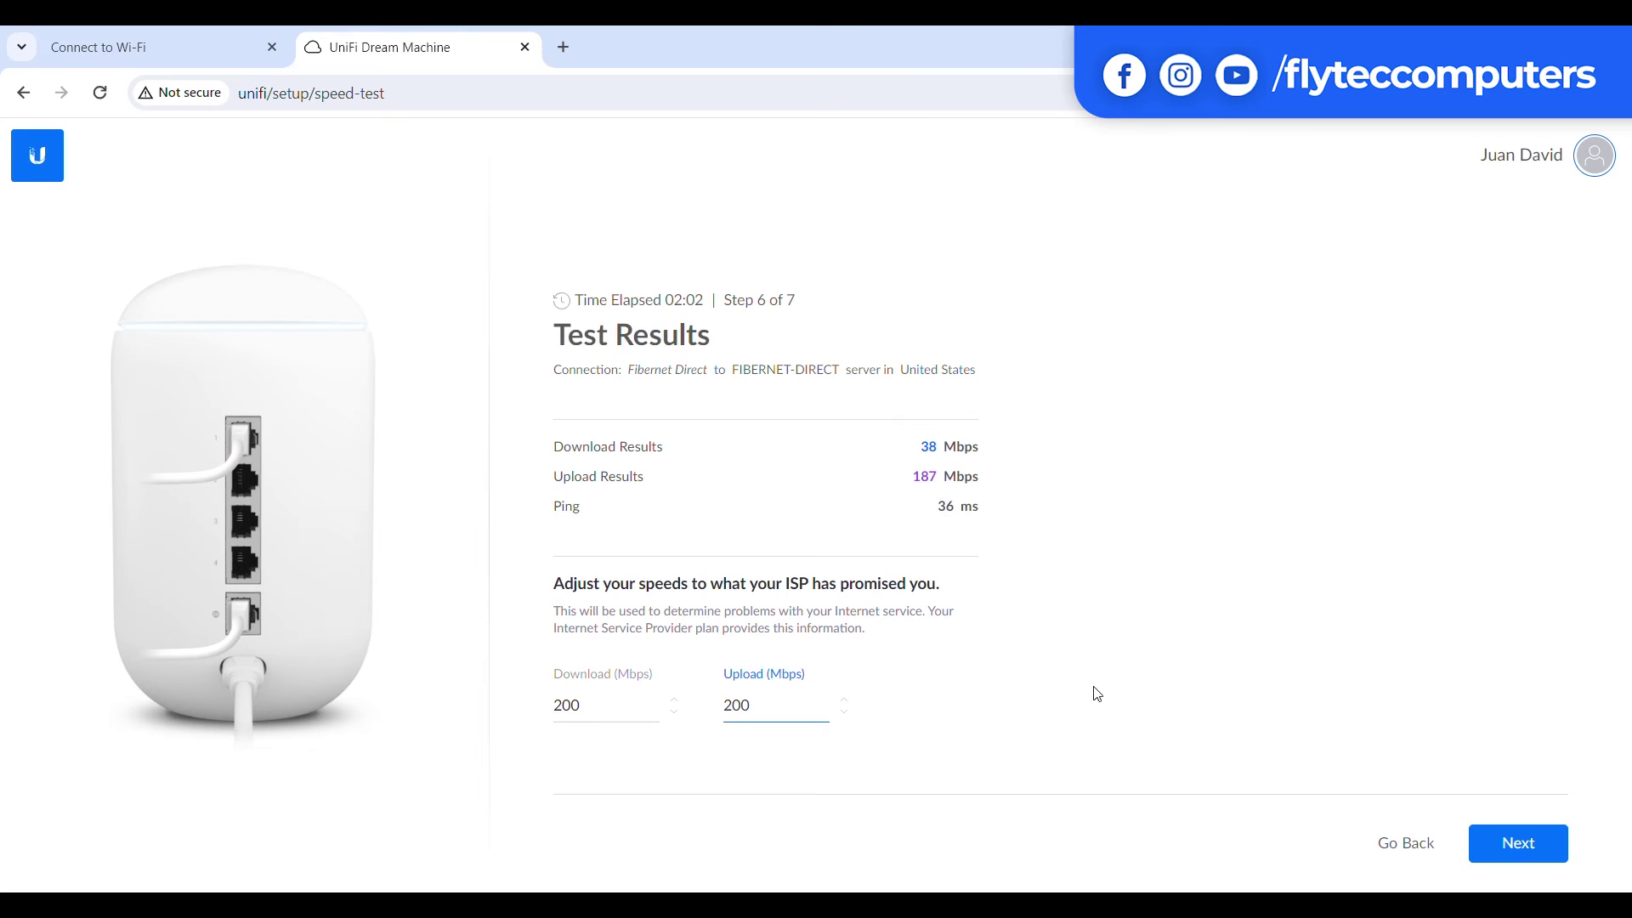
- Finish the wizard and proceed to the console through the Advanced certificate warning
click(1516, 836)
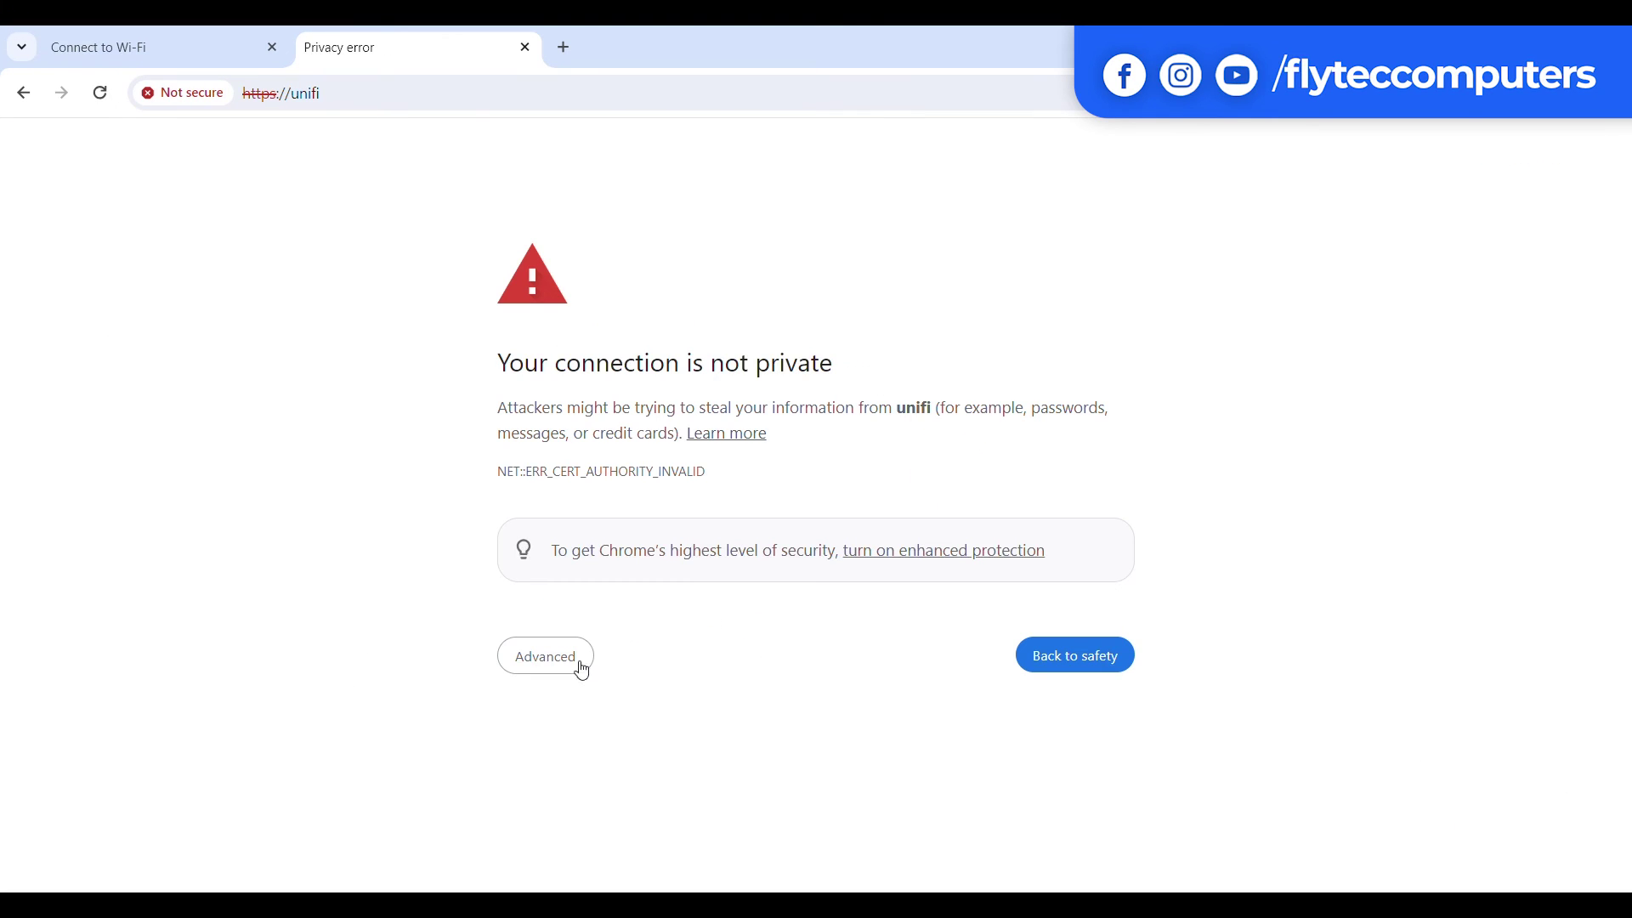
click(564, 658)
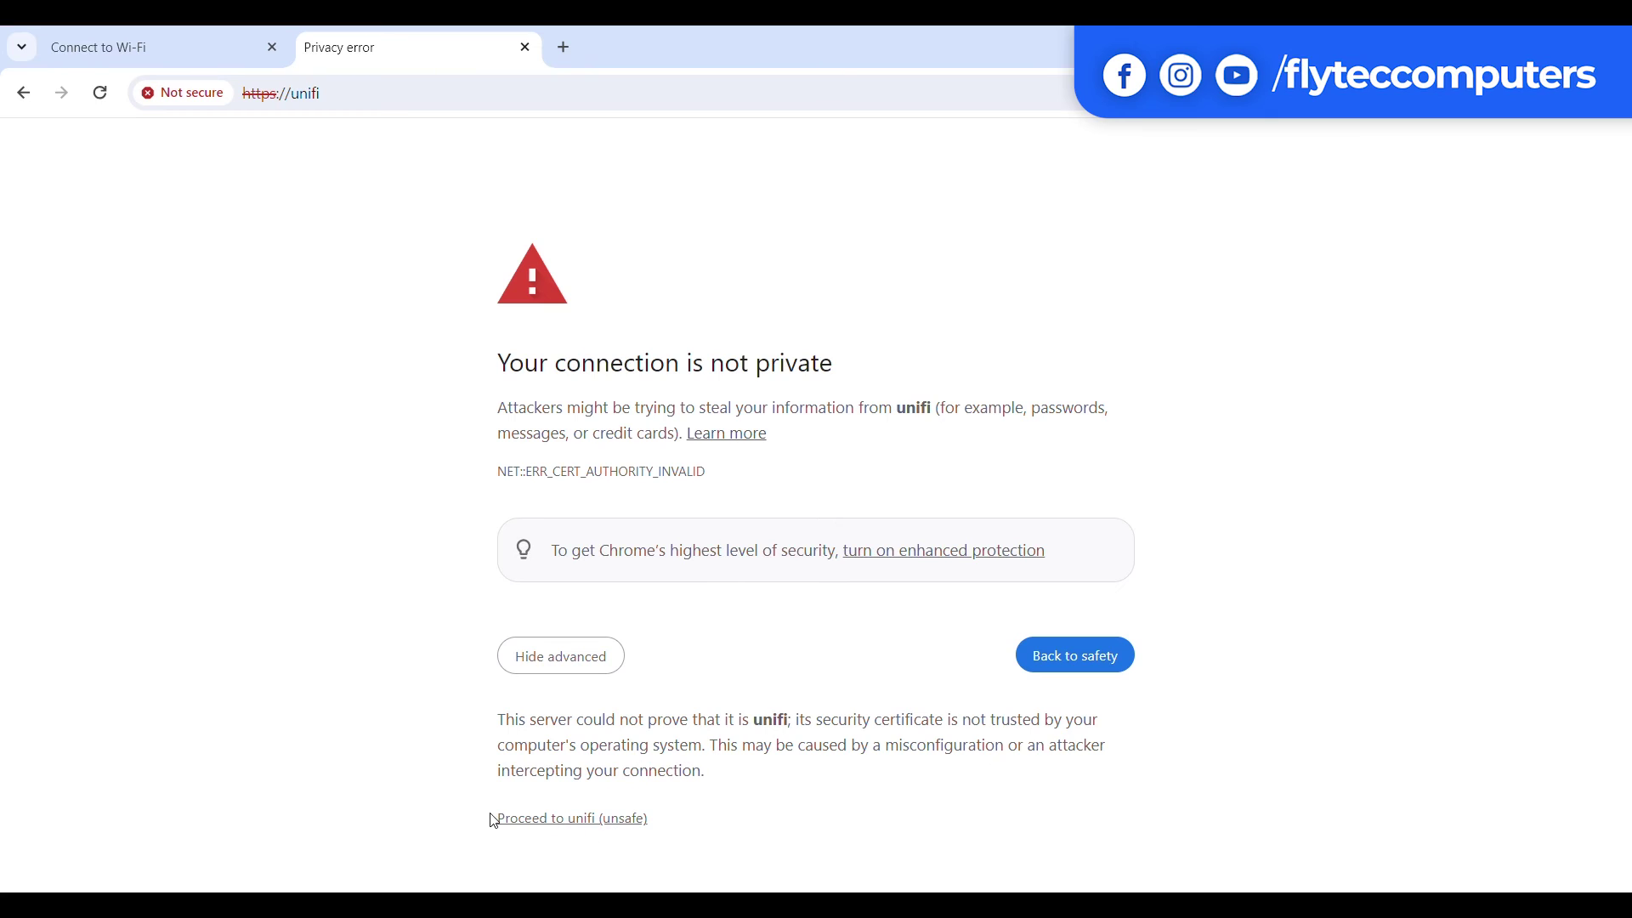
click(615, 827)
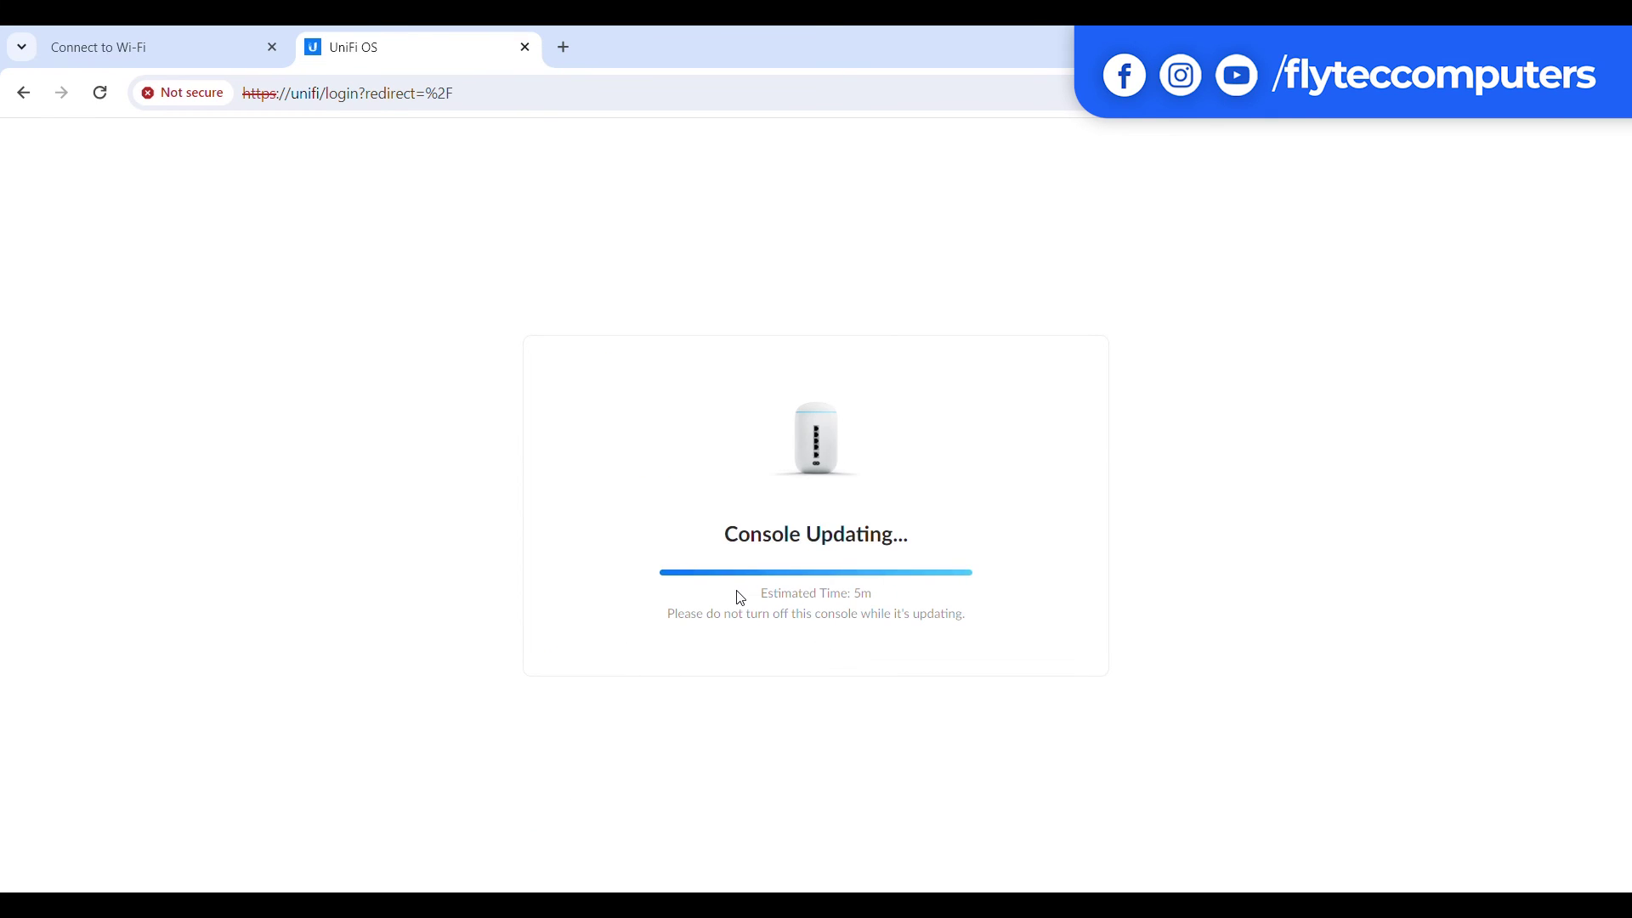
- Open the Network app, view the UniFi devices with UDM Test online, and show the WiFi settings listing Test Wifi
click(147, 712)
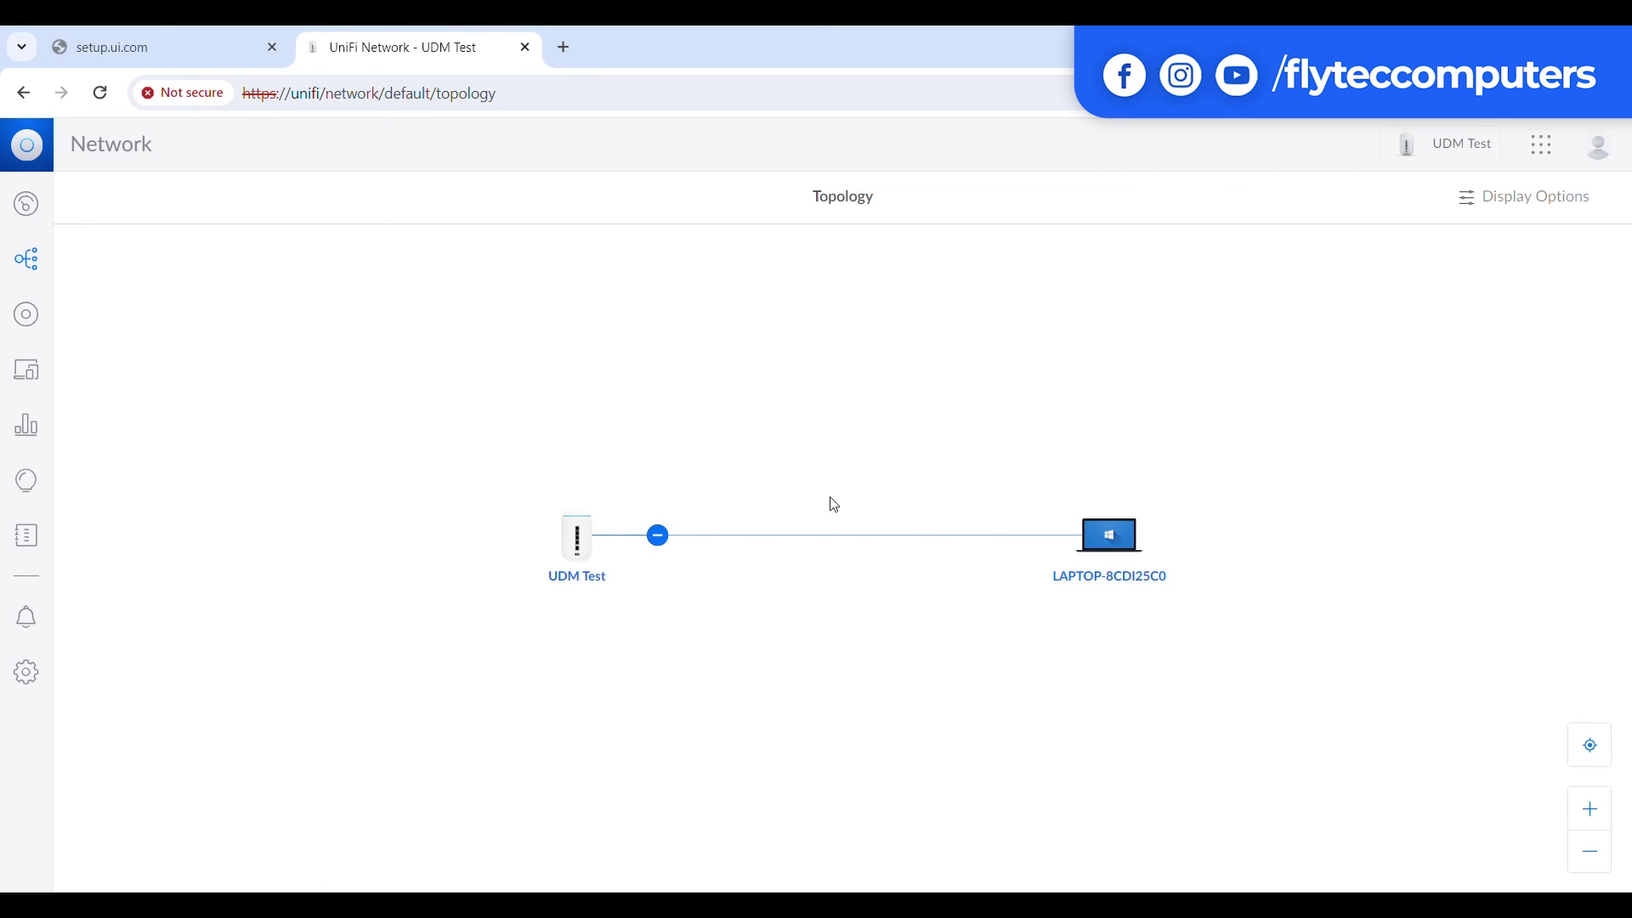
click(39, 313)
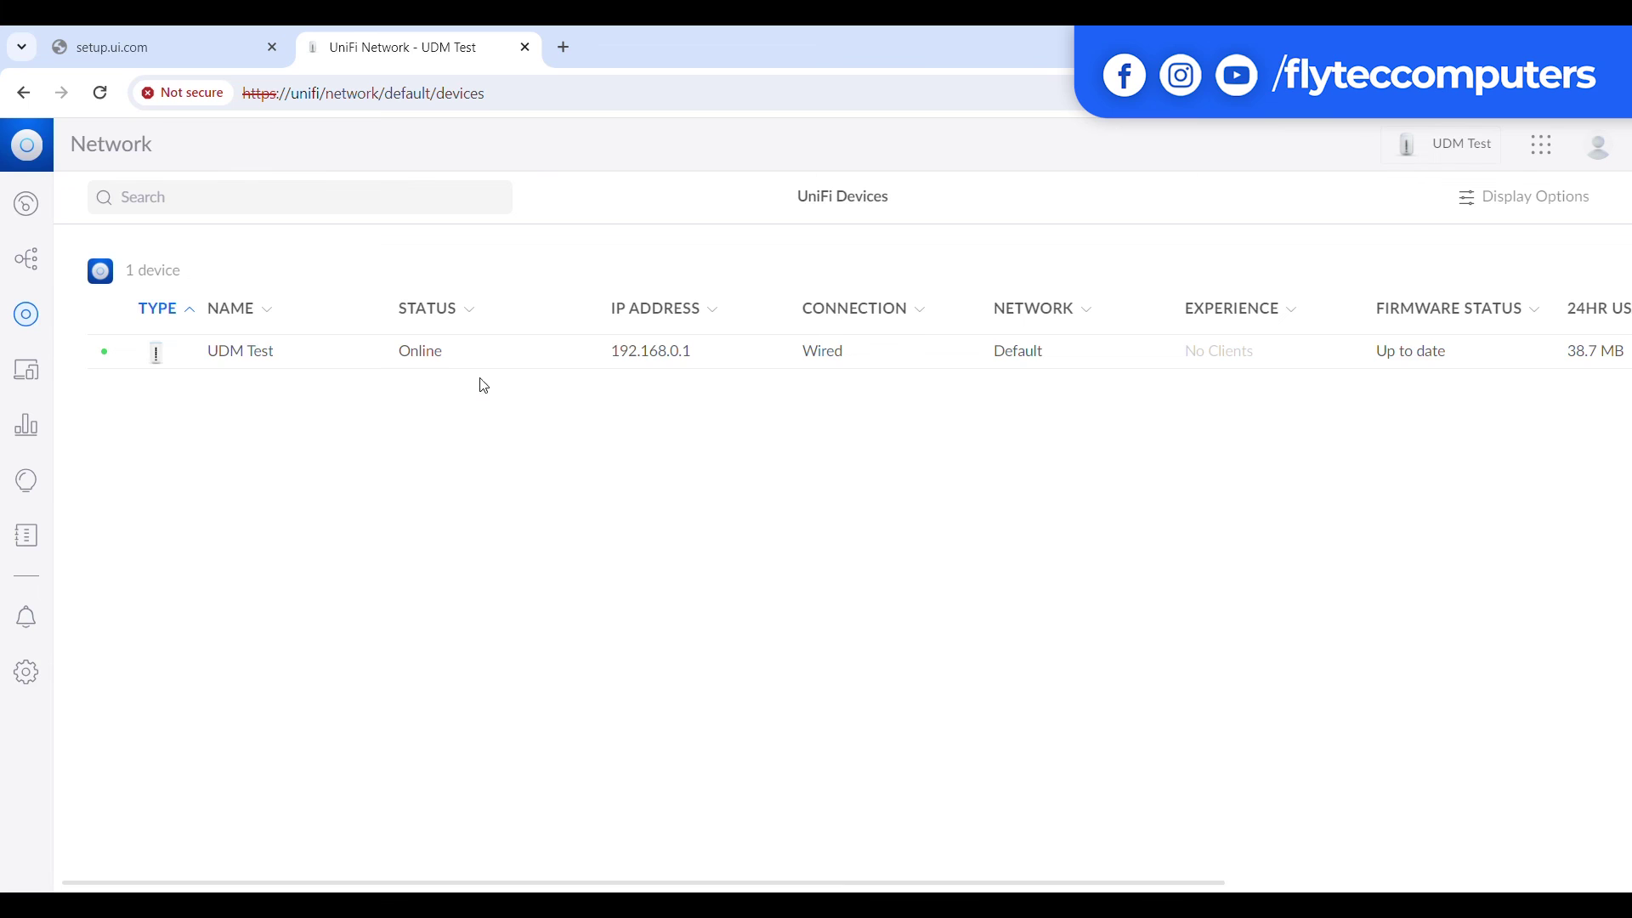
click(25, 672)
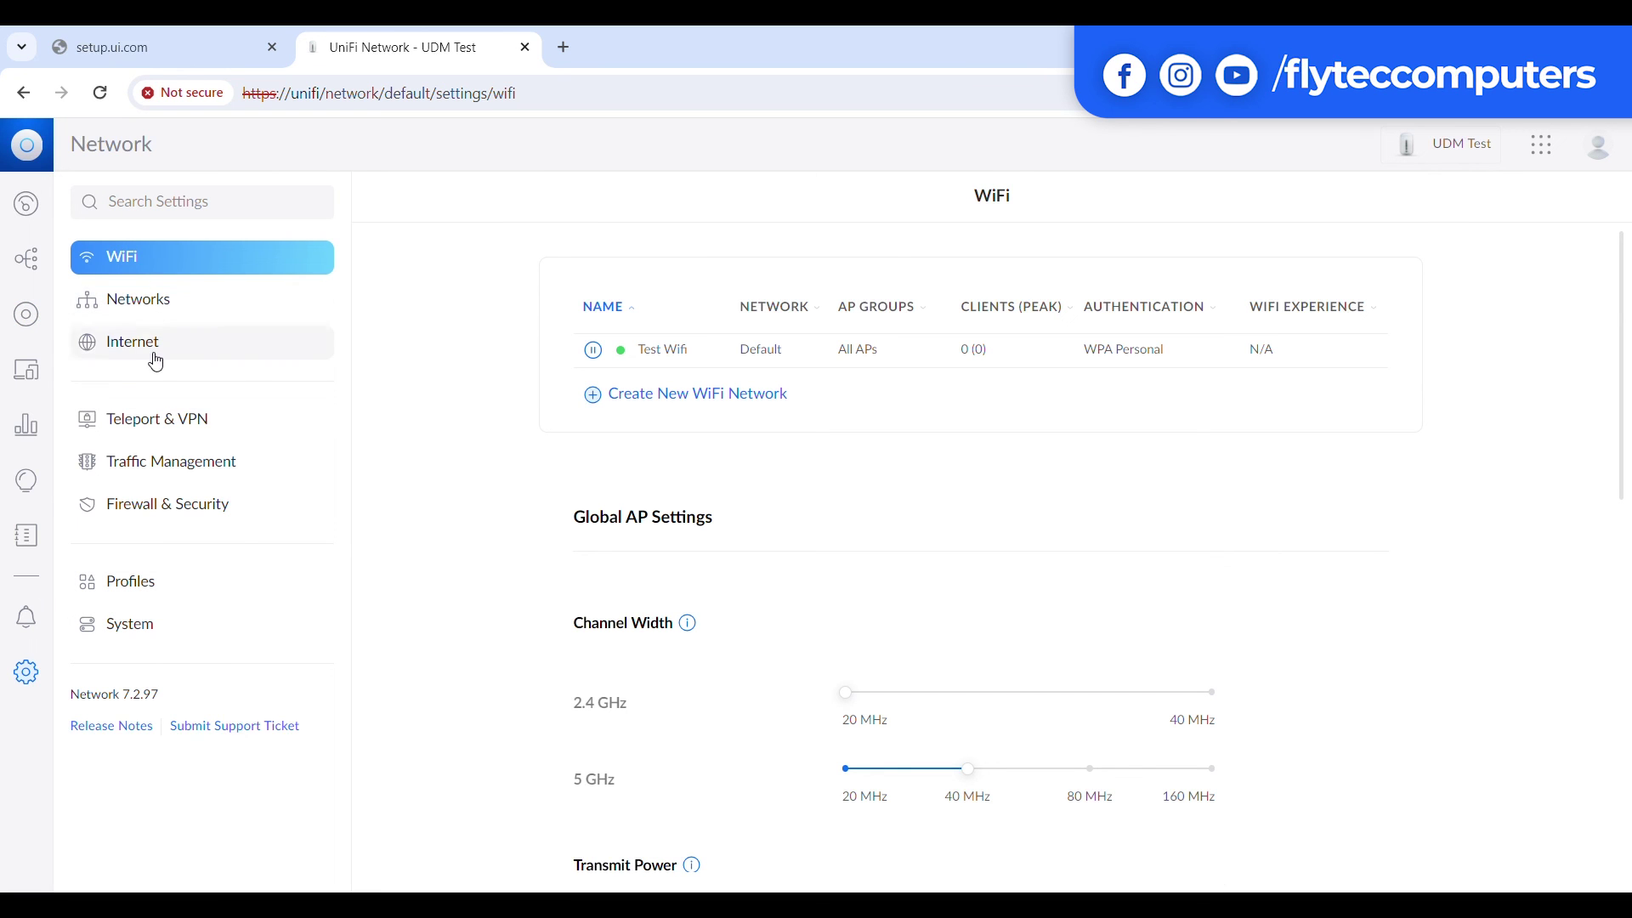